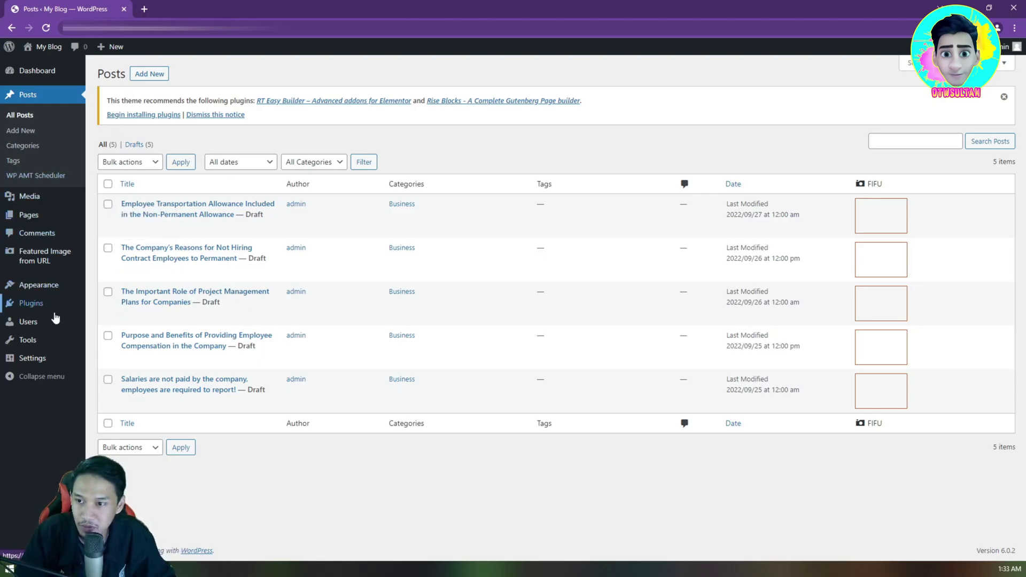
- Upload wp-amt-scheduler.zip as a plugin, replace the currently installed copy with it, and return to the plugin installer
mouse_move(52, 305)
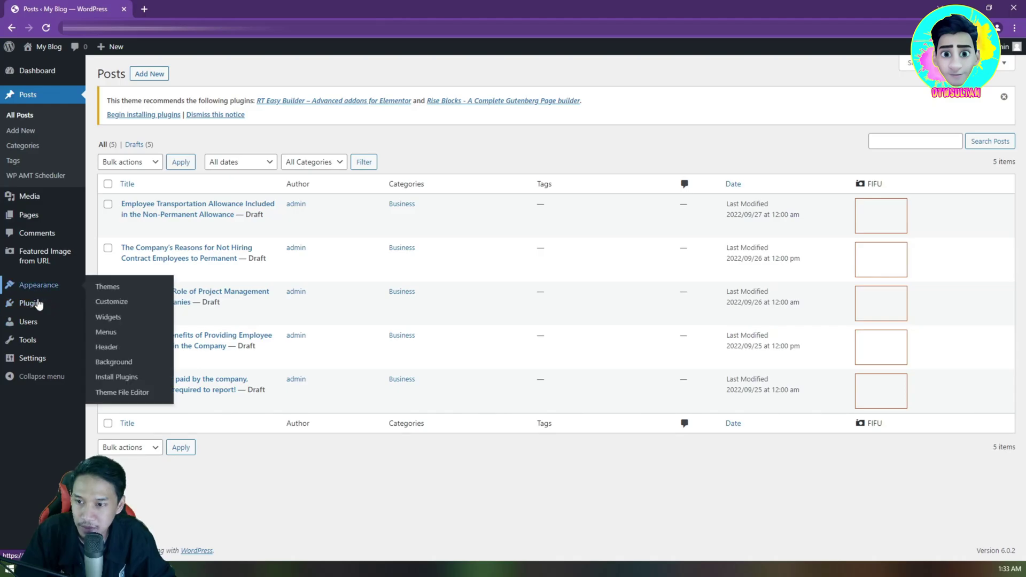
click(100, 309)
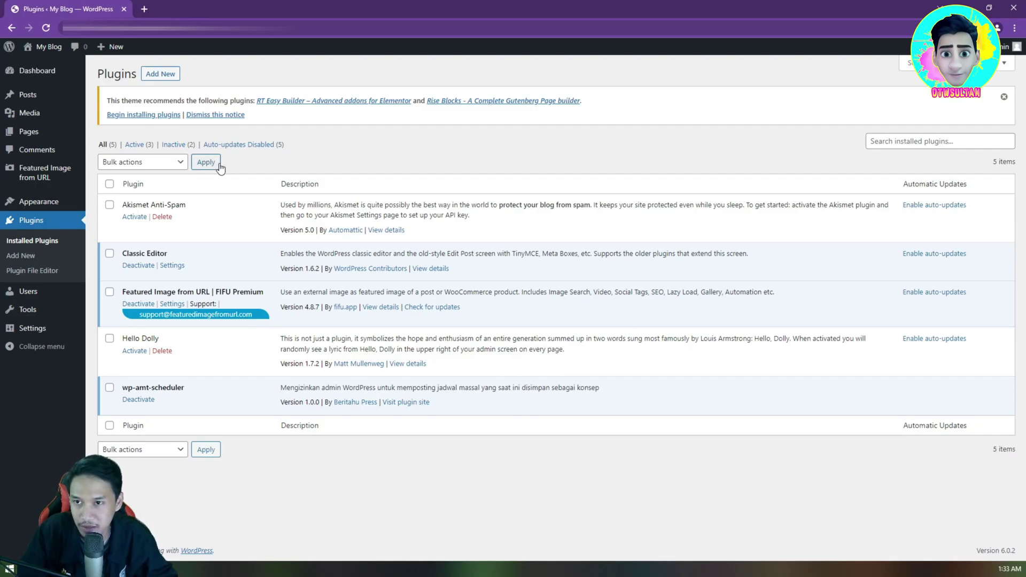
click(160, 74)
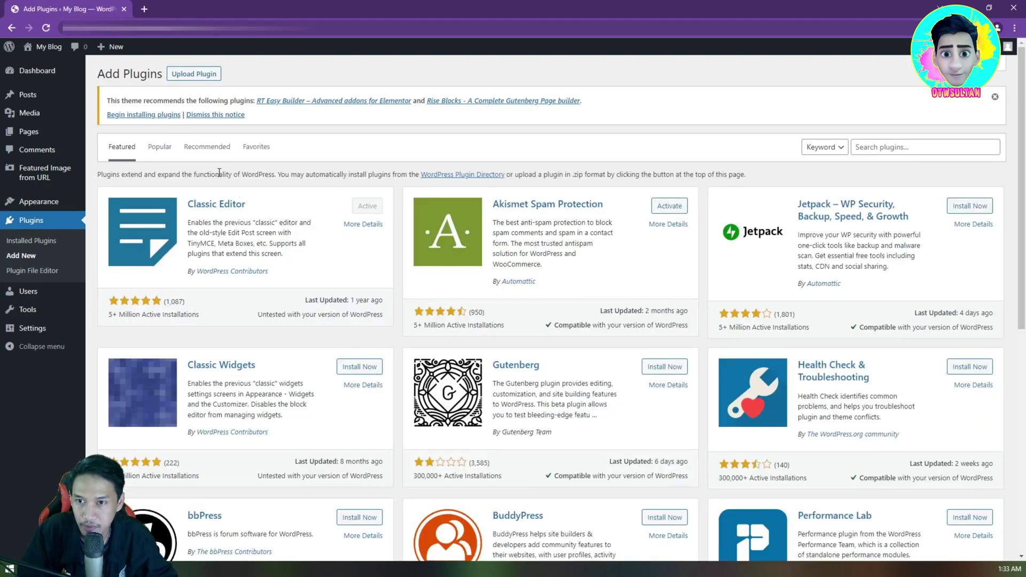
click(194, 74)
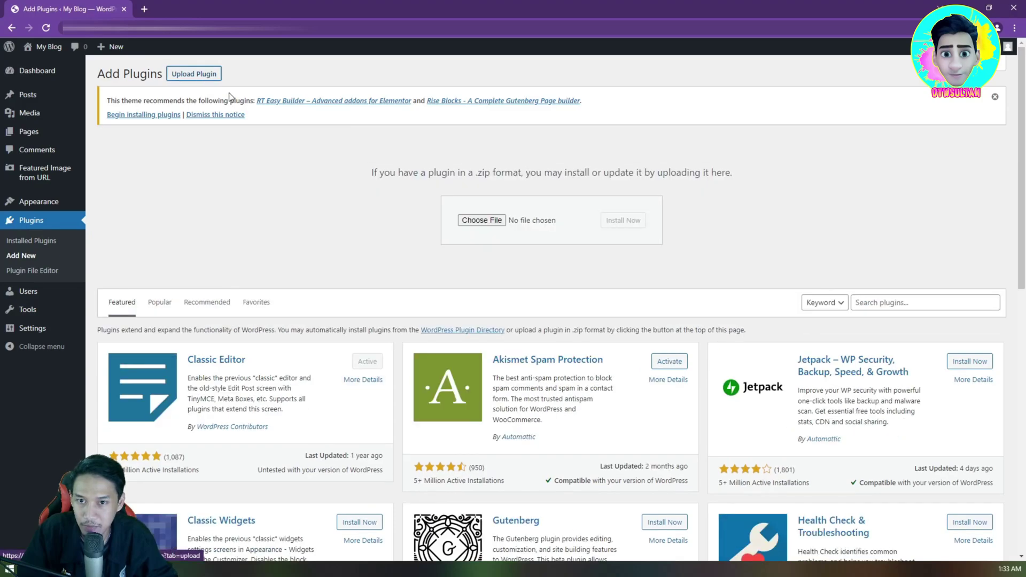
click(497, 224)
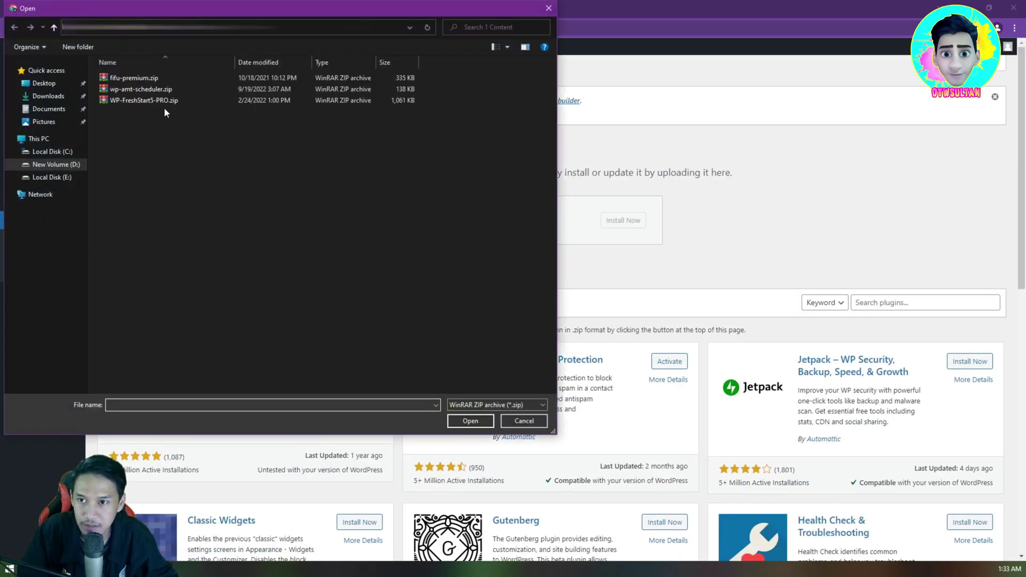
double_click(154, 92)
click(620, 220)
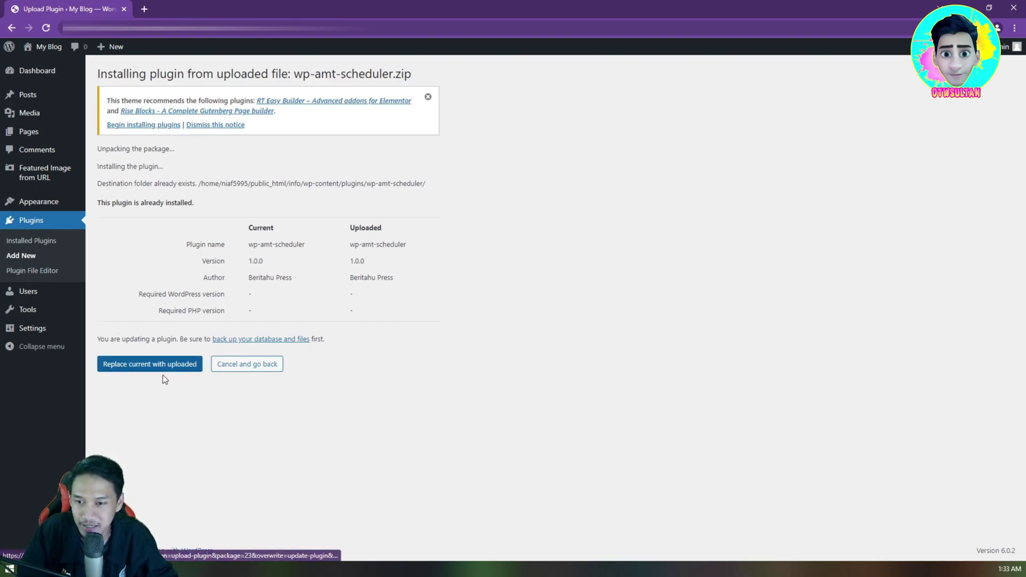
click(133, 366)
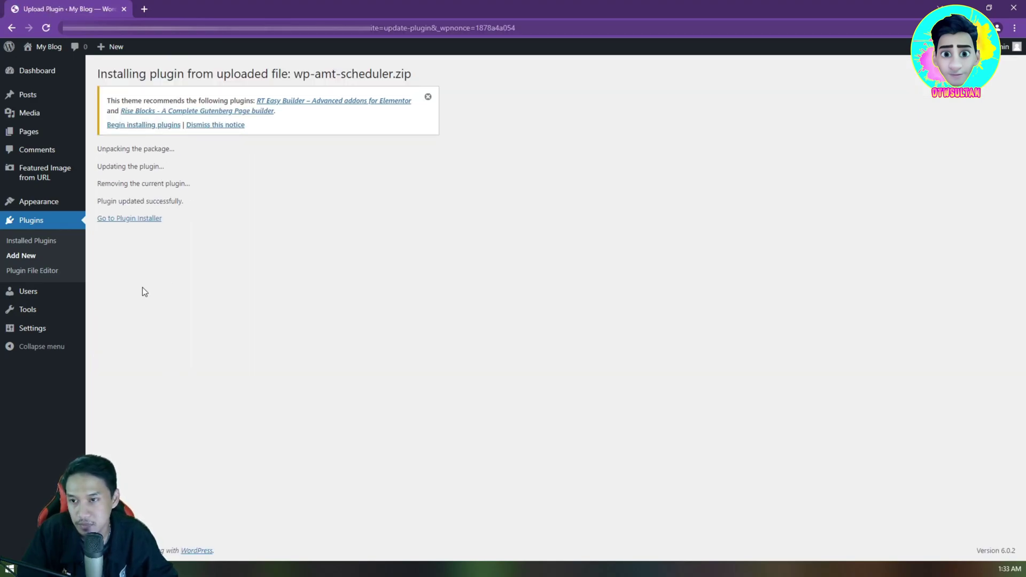
click(104, 220)
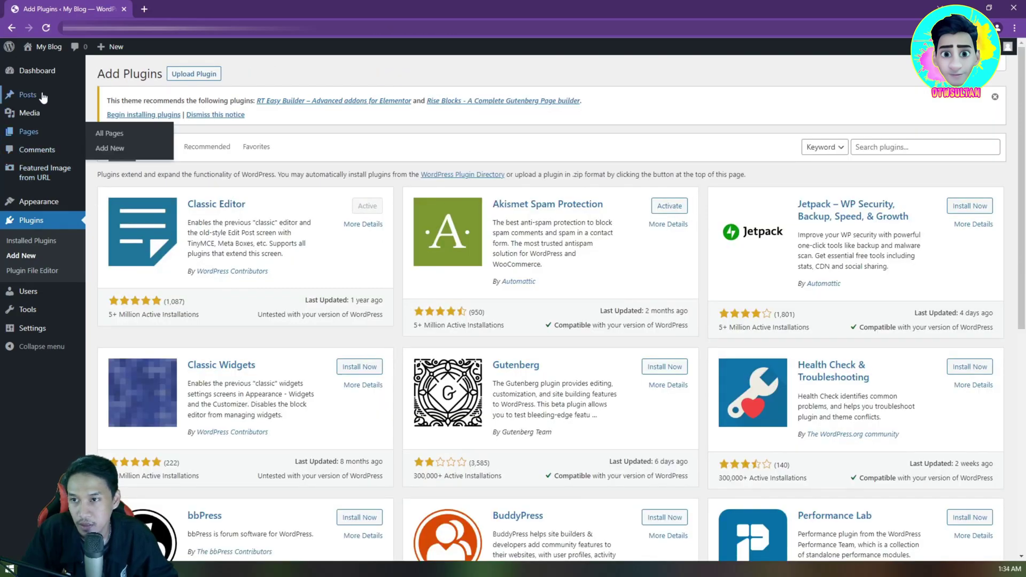
- Open the WP AMT Scheduler page and check the draft posts in a separate tab, closing that tab when done
mouse_move(32, 102)
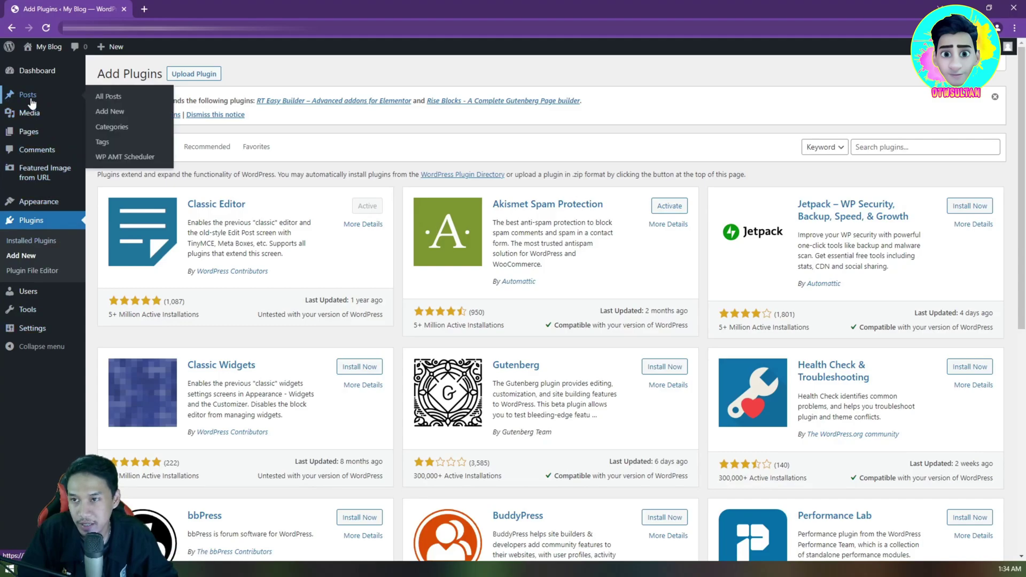
click(114, 158)
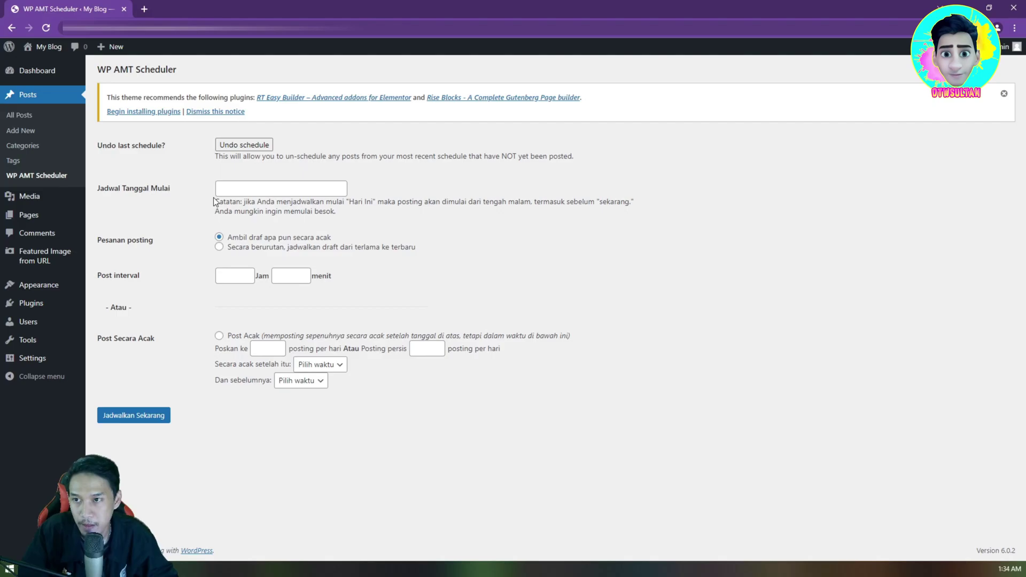
middle_click(26, 120)
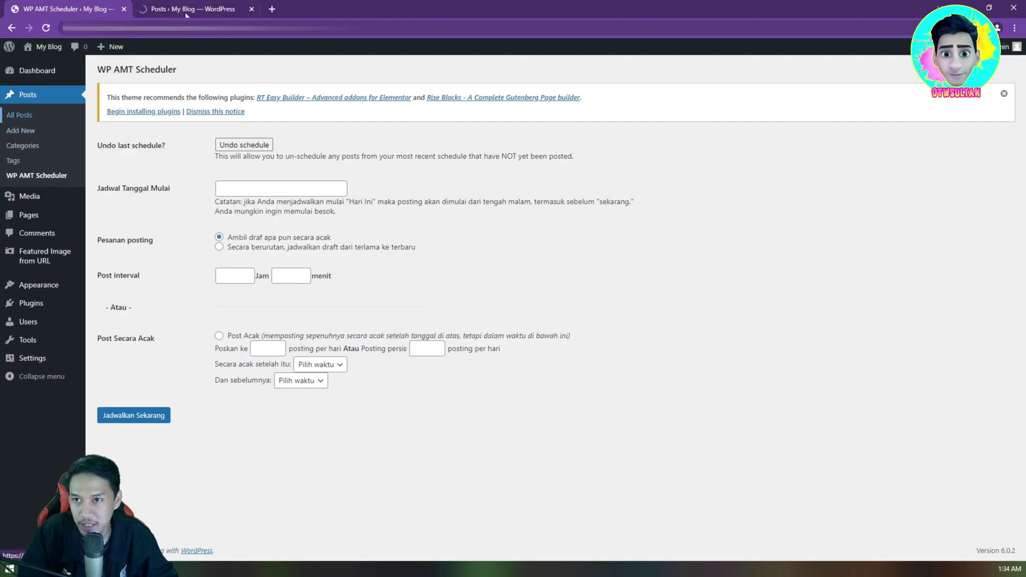
click(192, 9)
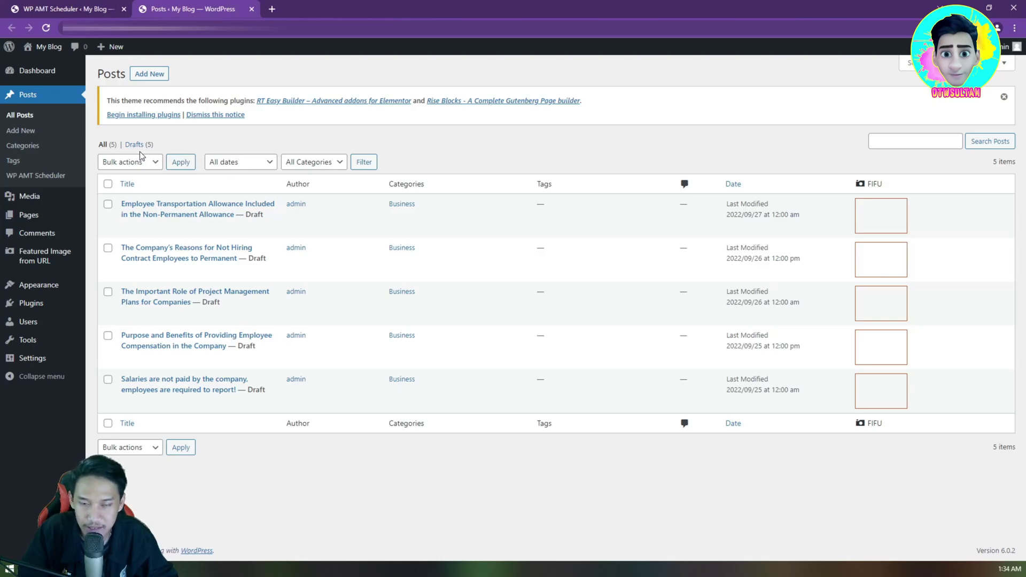
click(94, 8)
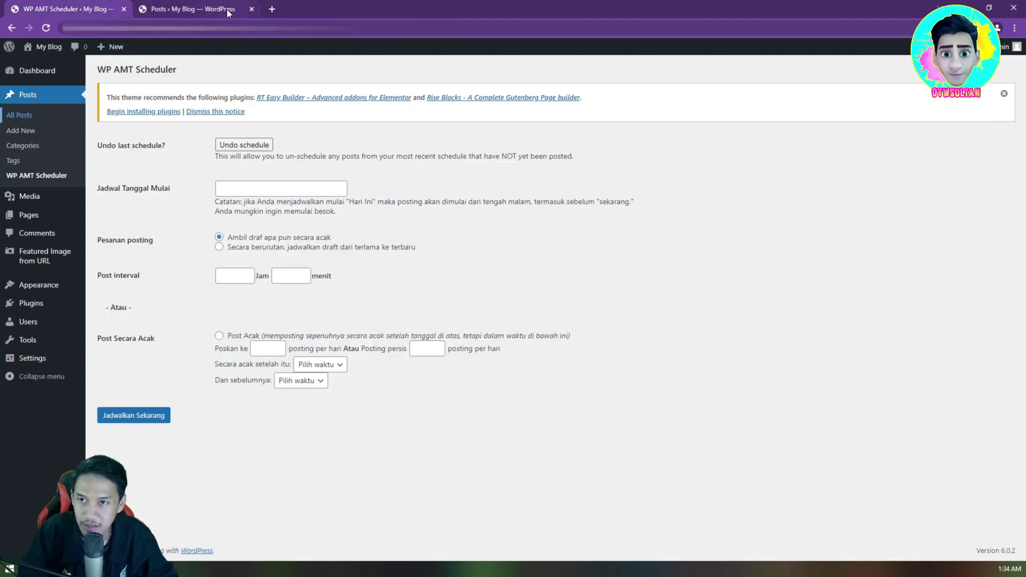
click(252, 9)
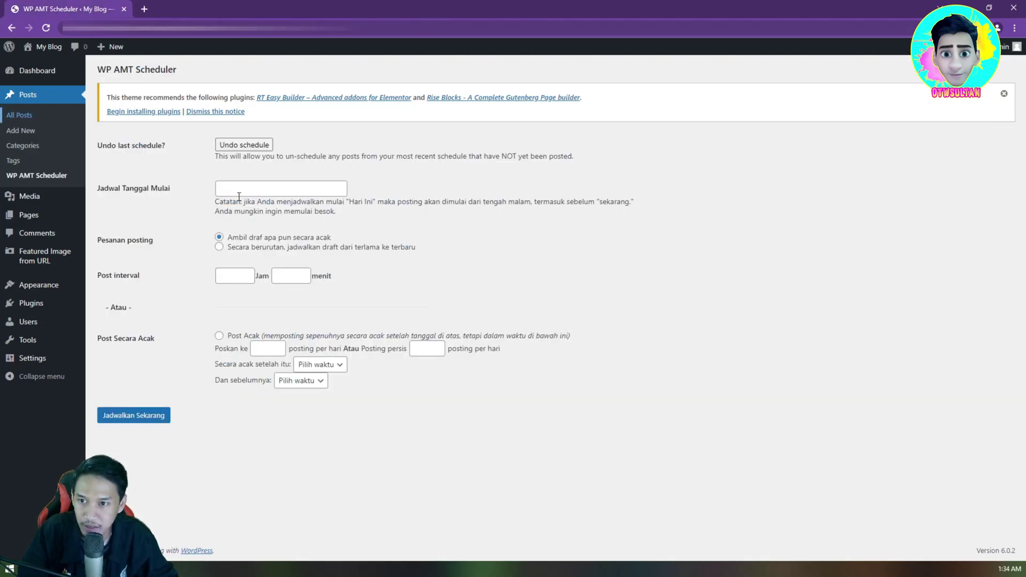
- Set the schedule start date (Jadwal Tanggal Mulai) to 25-09-2022 after checking the system calendar
click(238, 193)
click(333, 169)
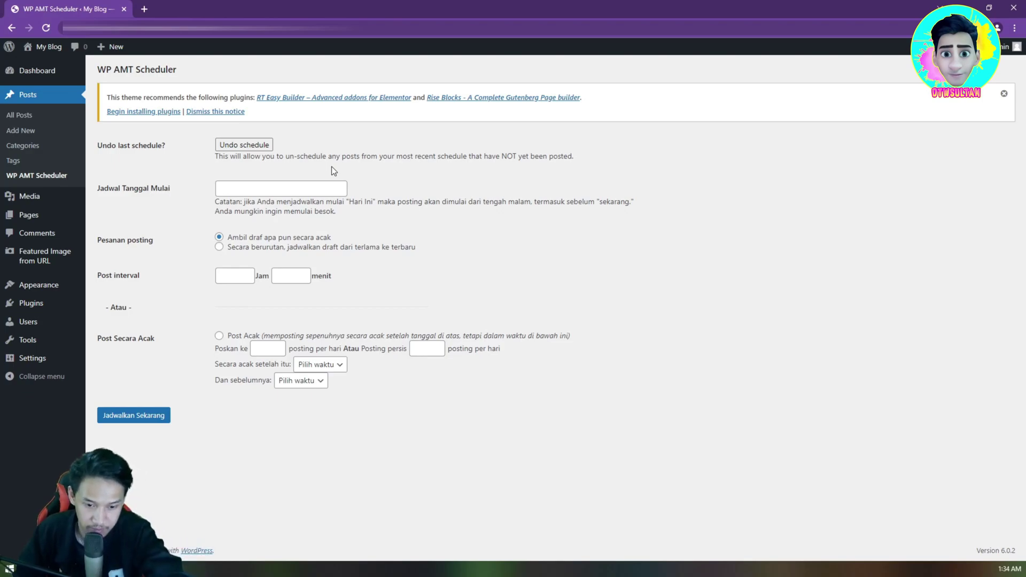
click(1009, 569)
click(374, 274)
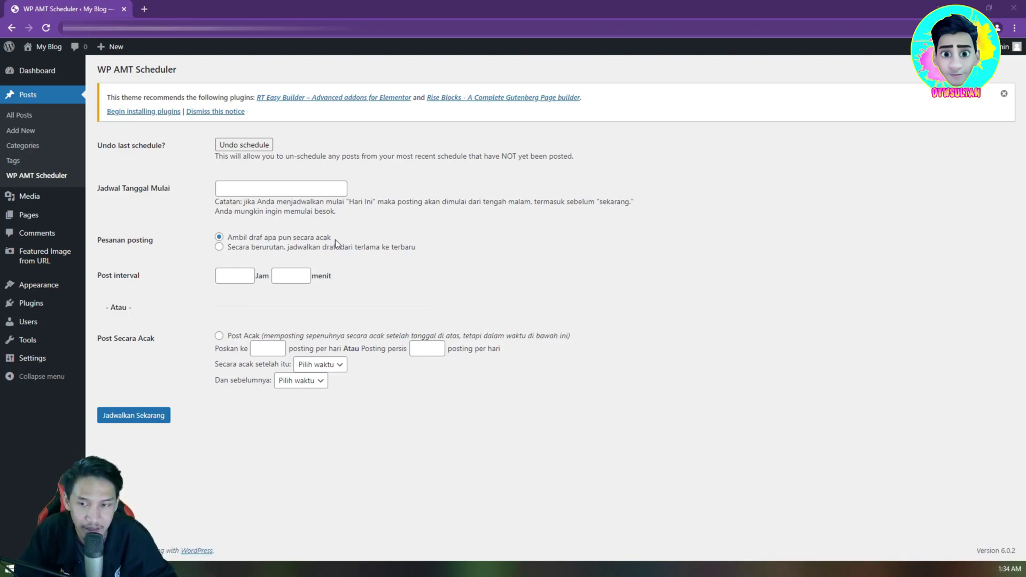
click(280, 193)
click(283, 213)
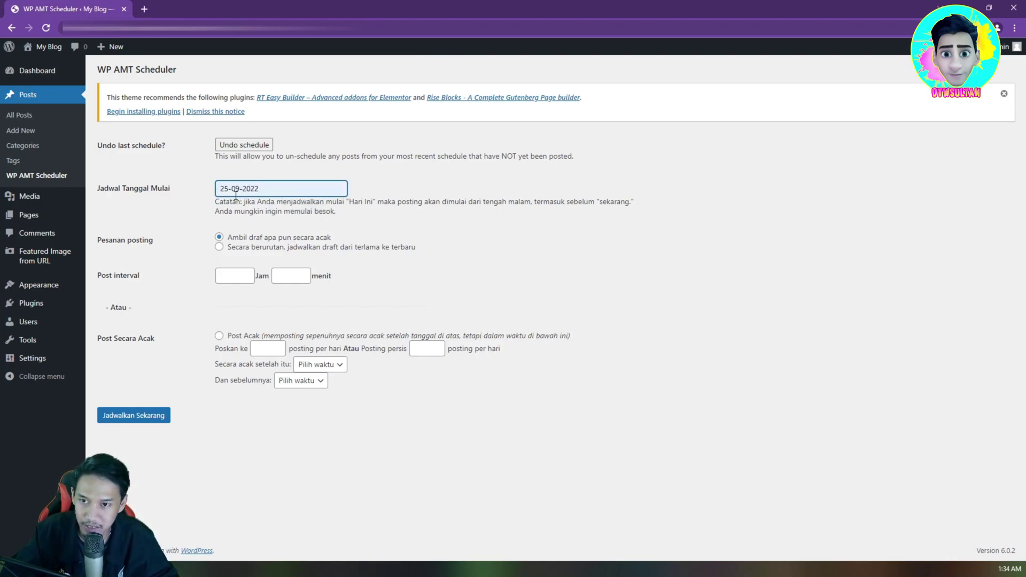
- Set the post interval to 24 hours 00 minutes and schedule the drafts in random order
click(232, 274)
text(24)
click(296, 277)
text(00)
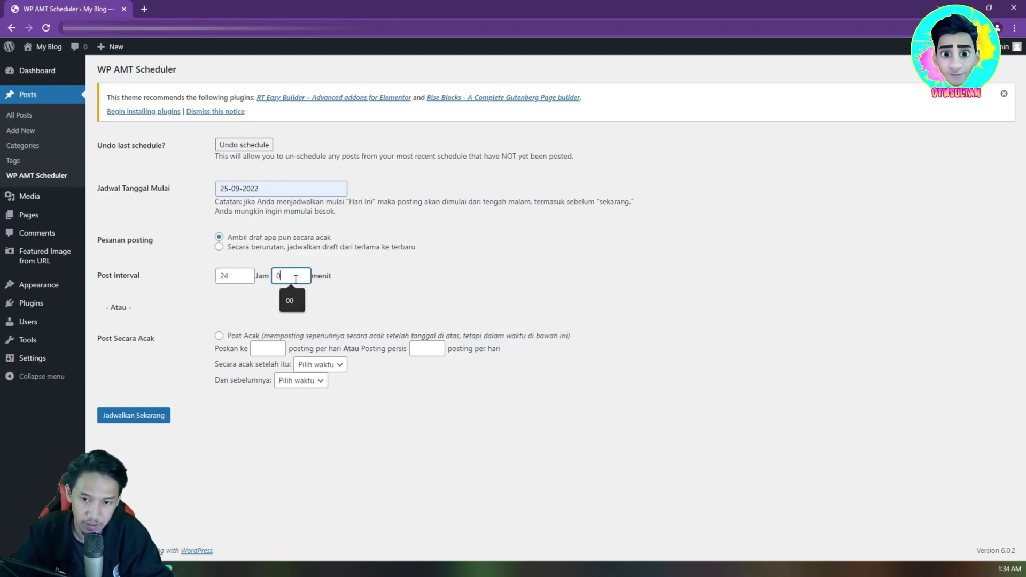
click(234, 309)
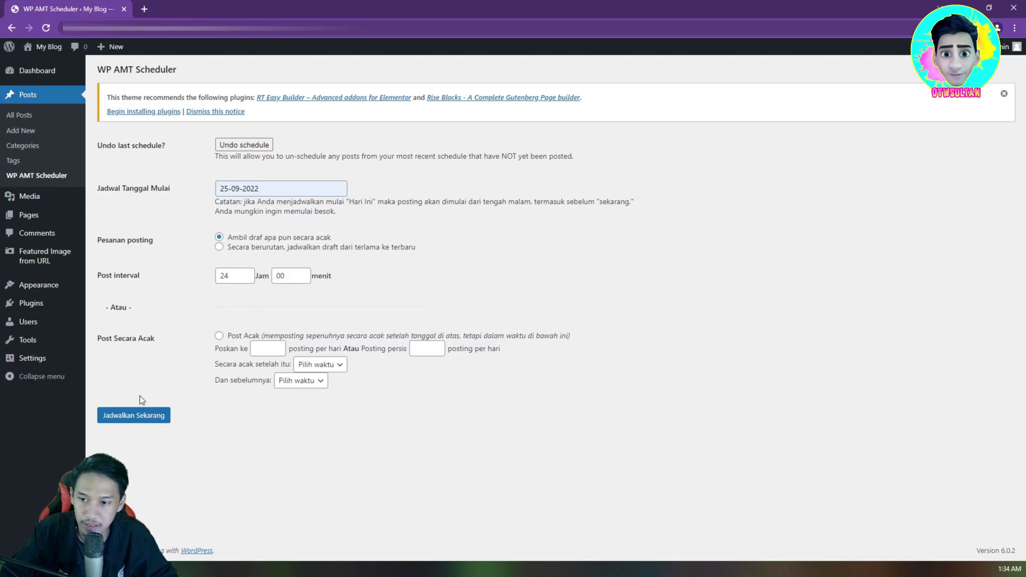
click(137, 415)
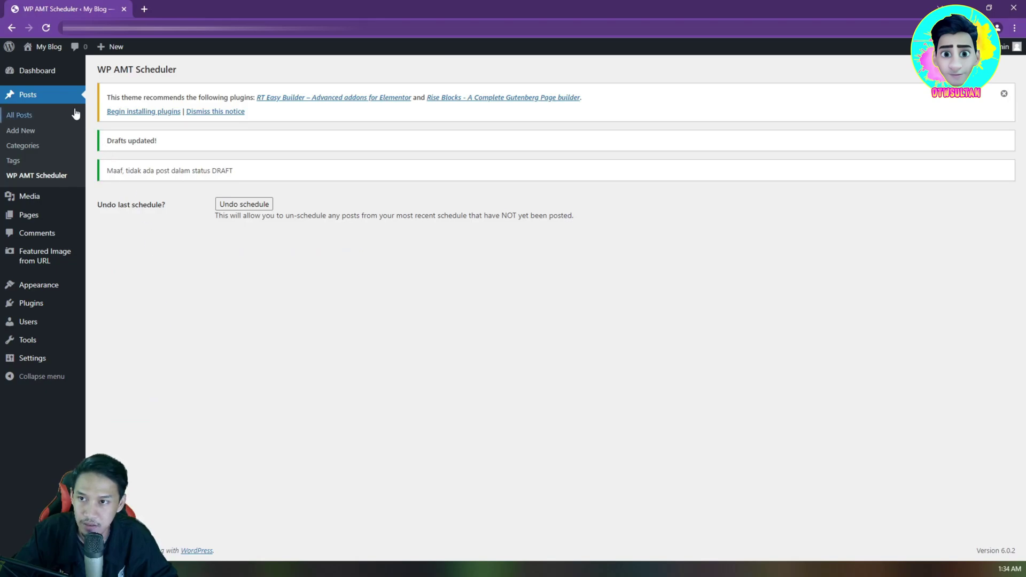
- Review the dates and statuses of the posts in the full, published and scheduled lists
click(45, 95)
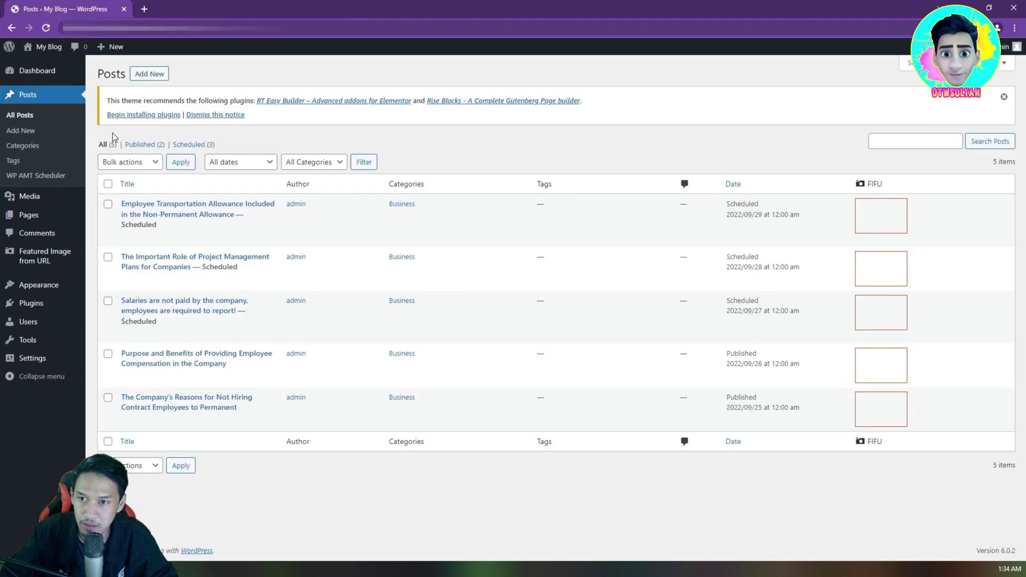
click(140, 145)
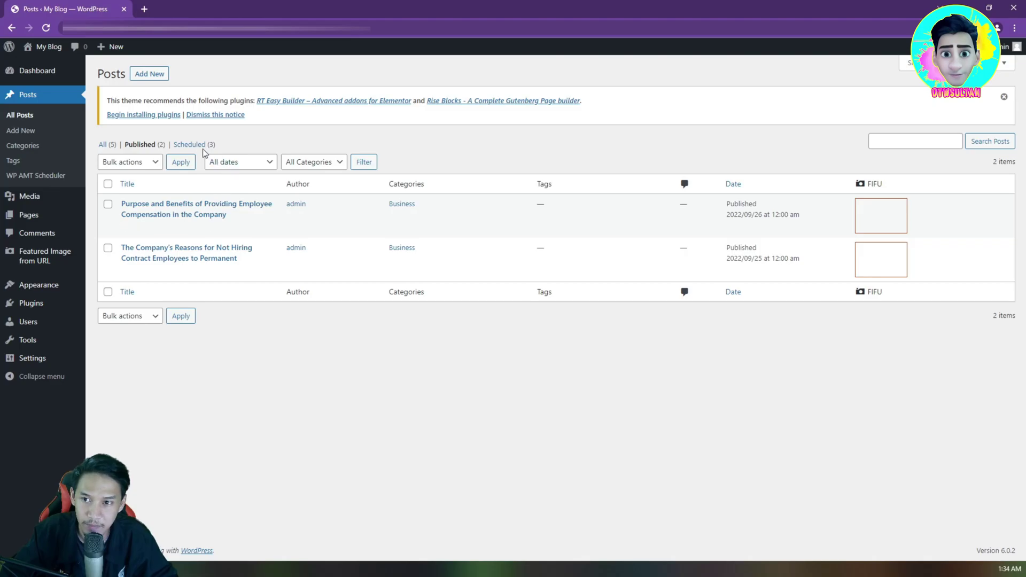
click(198, 149)
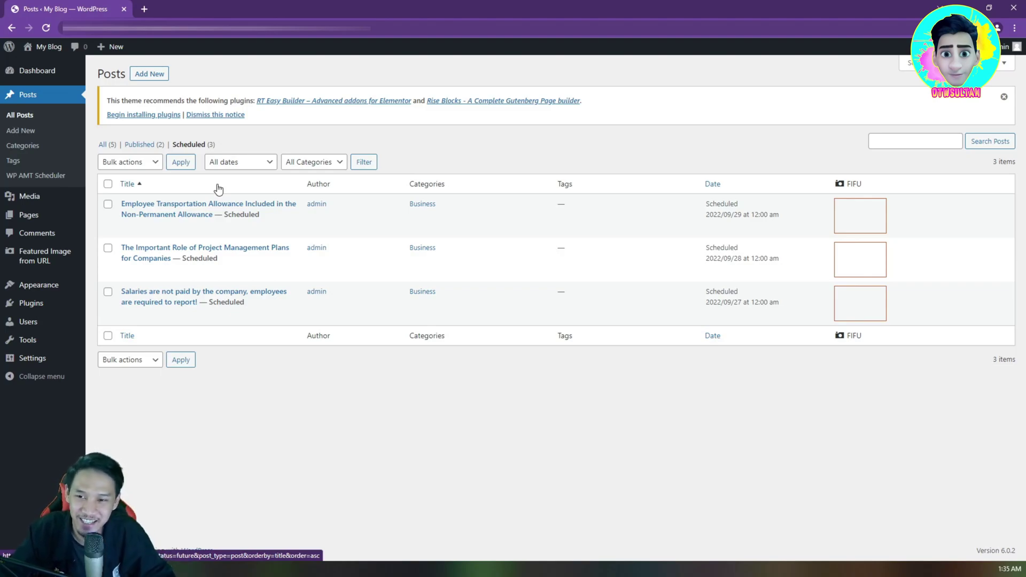
click(152, 145)
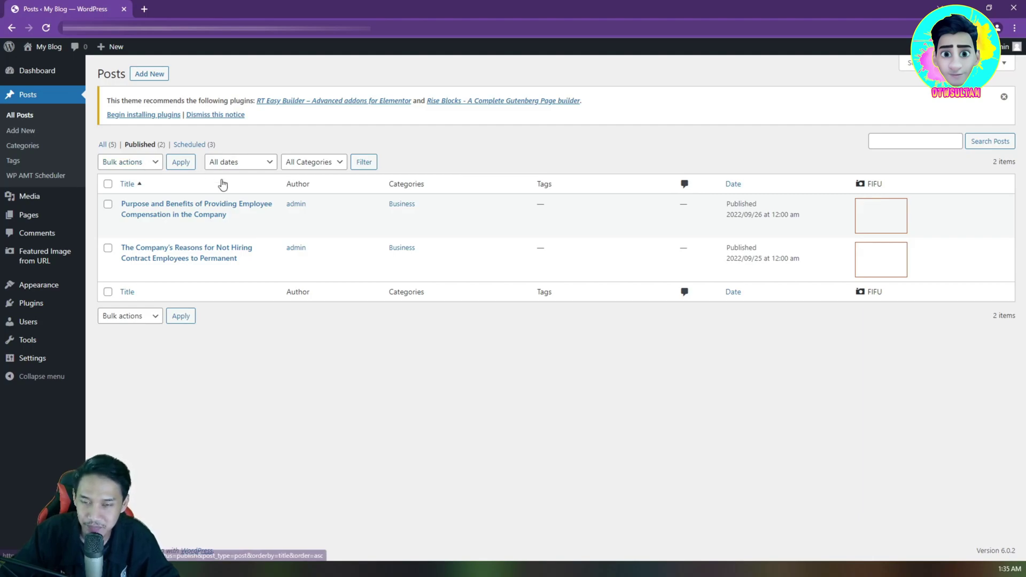
- Move all published posts to the trash with a bulk action
click(140, 145)
click(108, 184)
click(131, 163)
click(127, 195)
click(178, 163)
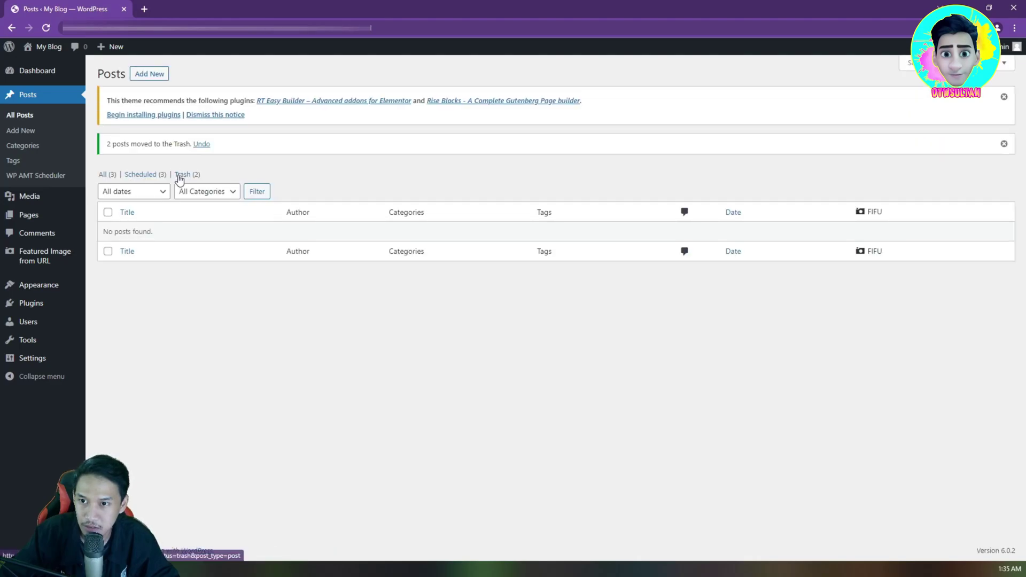
- Move all scheduled posts to the trash with a bulk action
click(152, 178)
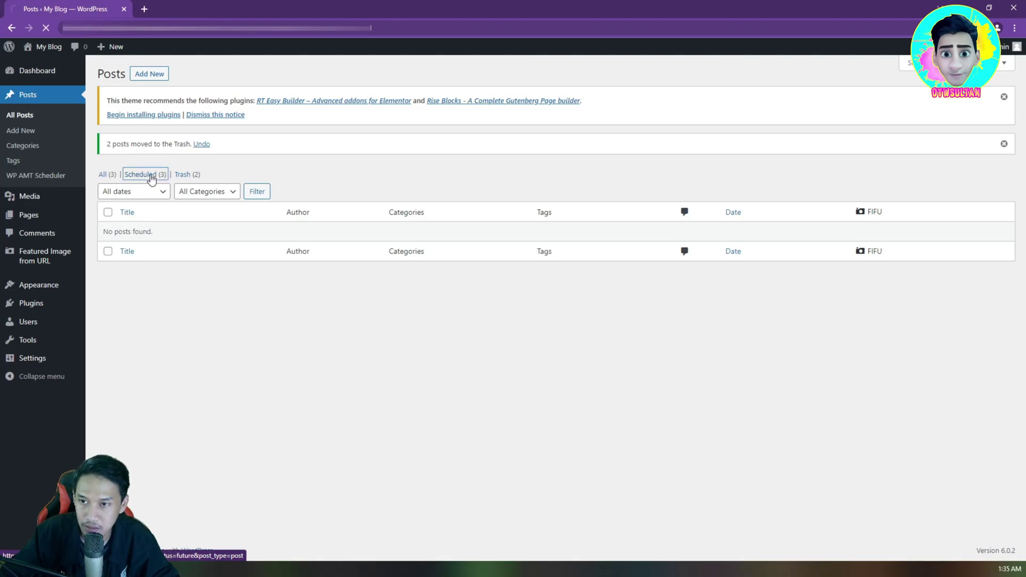
click(108, 184)
click(128, 163)
click(133, 194)
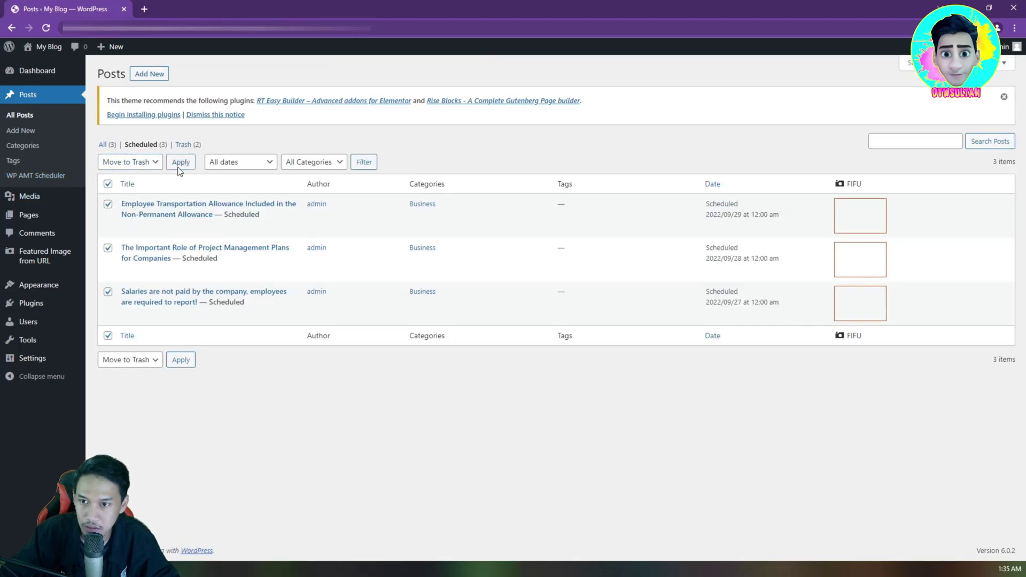
click(180, 162)
- Restore all posts from the trash with a bulk action
click(133, 175)
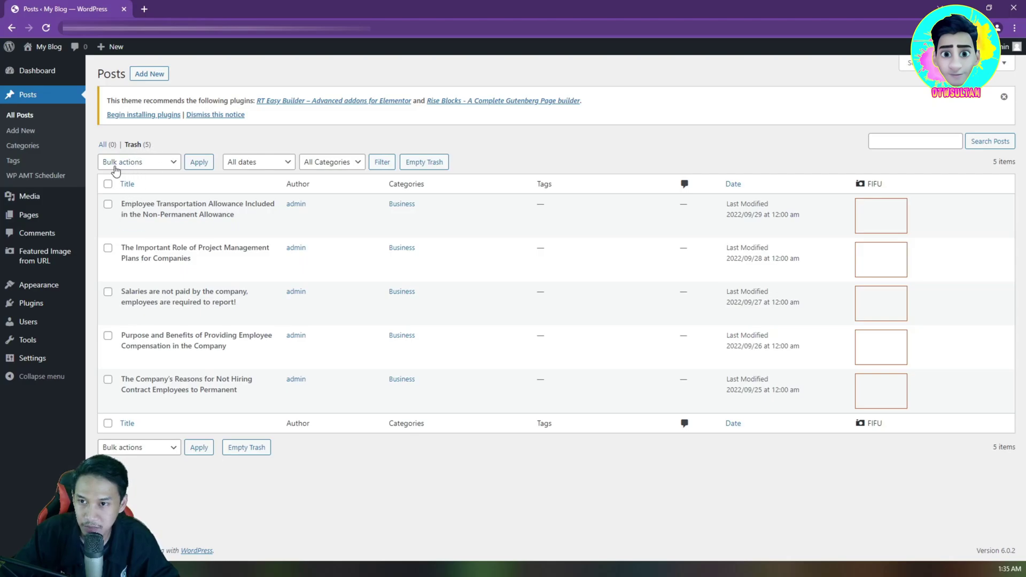
click(108, 185)
click(128, 161)
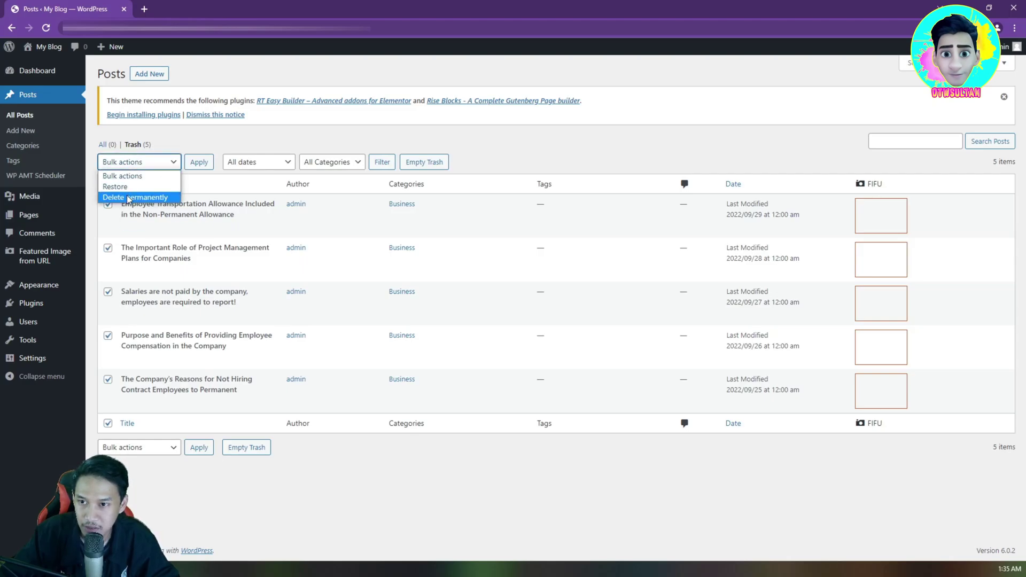
click(126, 187)
click(198, 162)
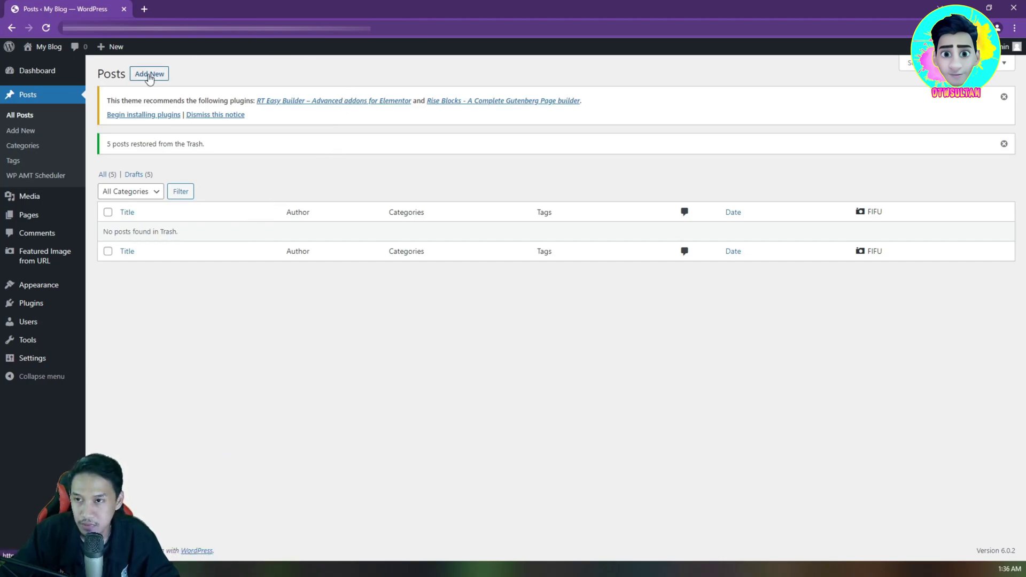
- Open the WP AMT Scheduler page and set the schedule's start date to 25-08-2022
click(37, 177)
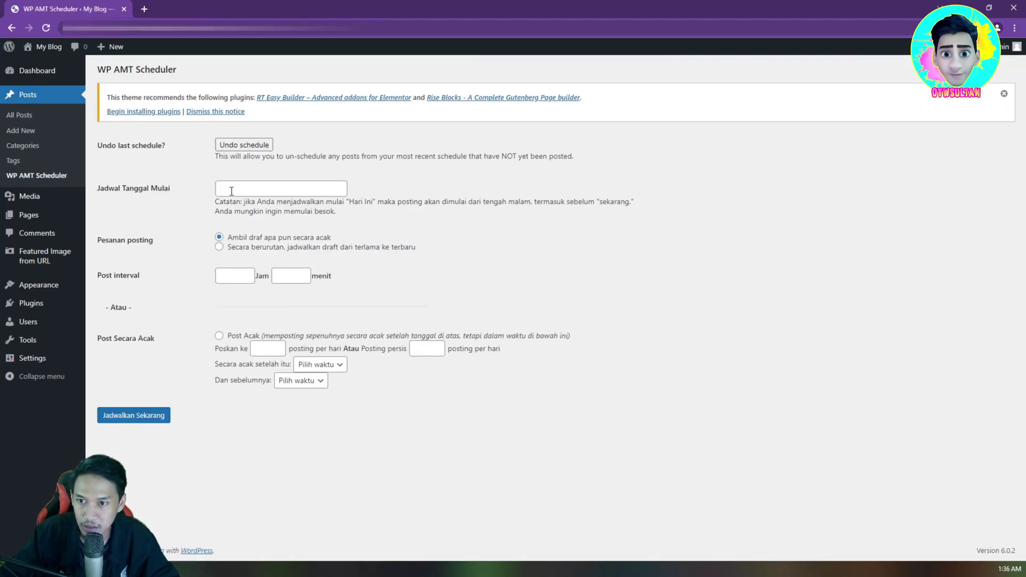
click(232, 190)
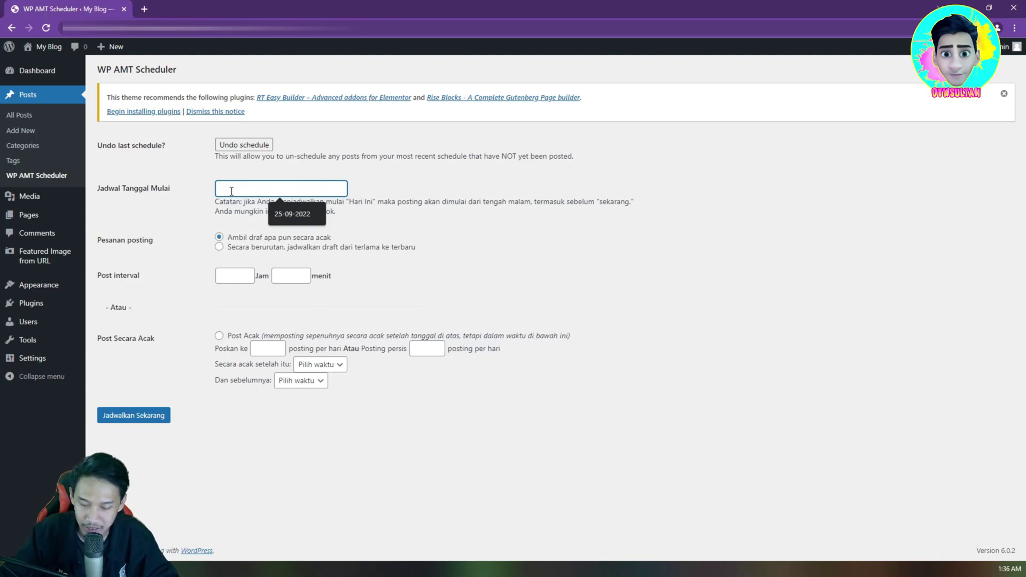
text(25)
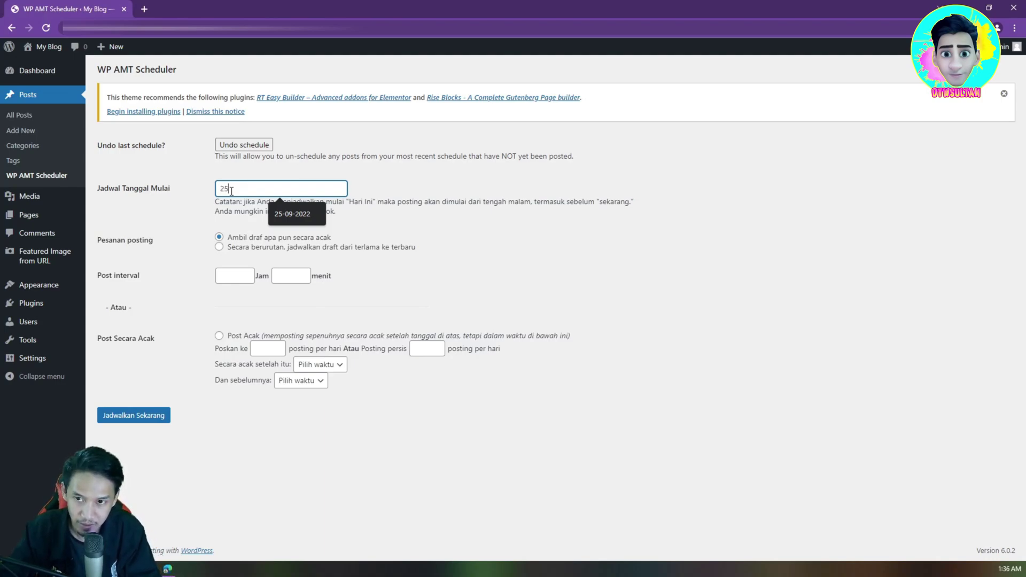
text(-)
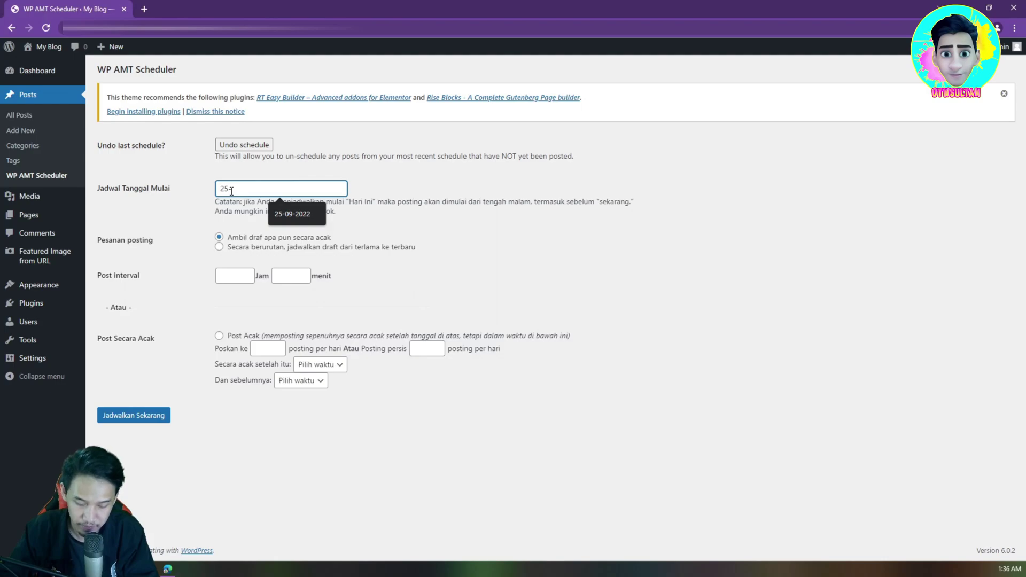
text(08)
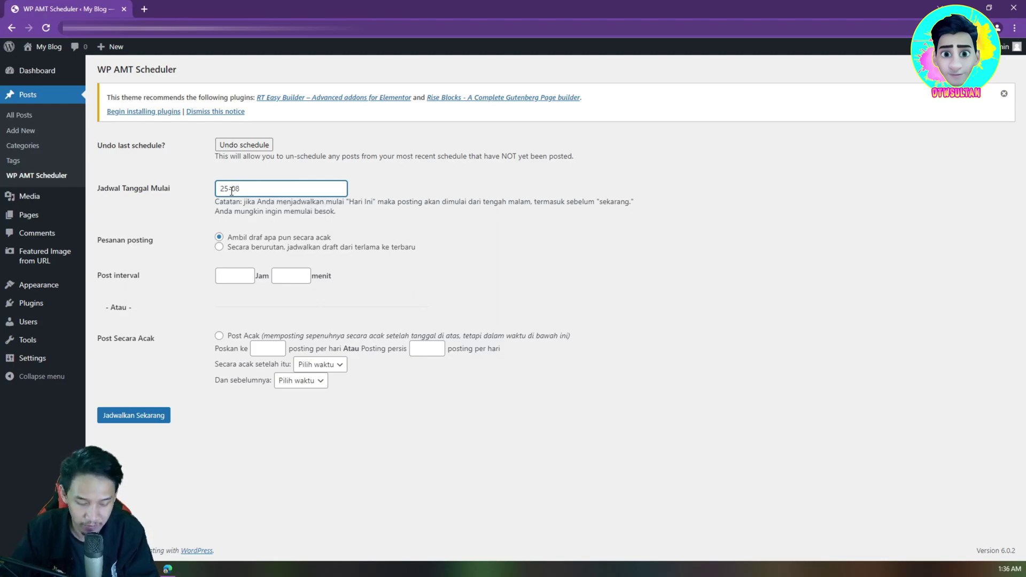
text(-2022)
- Set the post interval to 24 hours and 00 minutes and schedule the draft posts
click(236, 275)
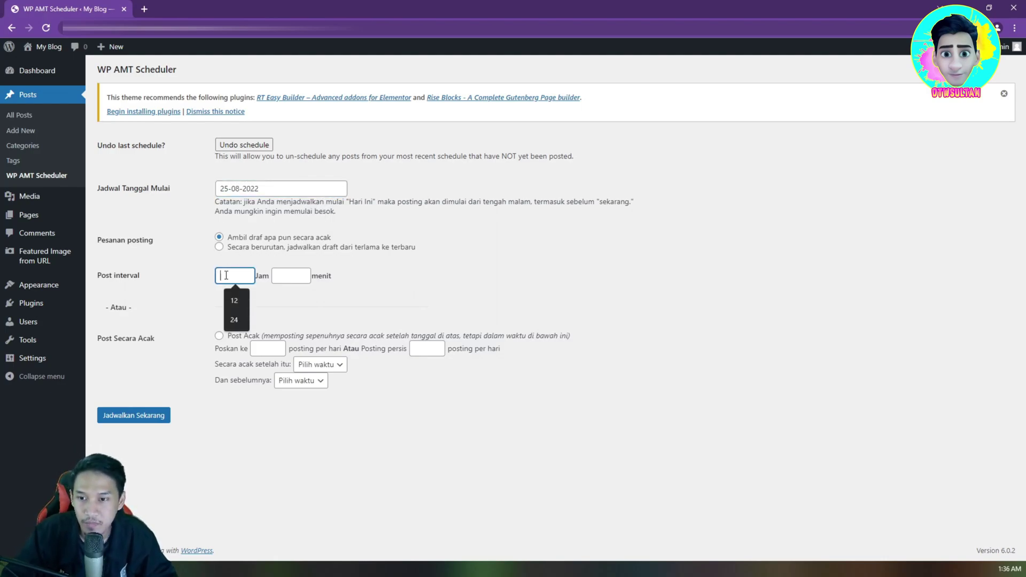
click(231, 315)
click(290, 275)
text(00)
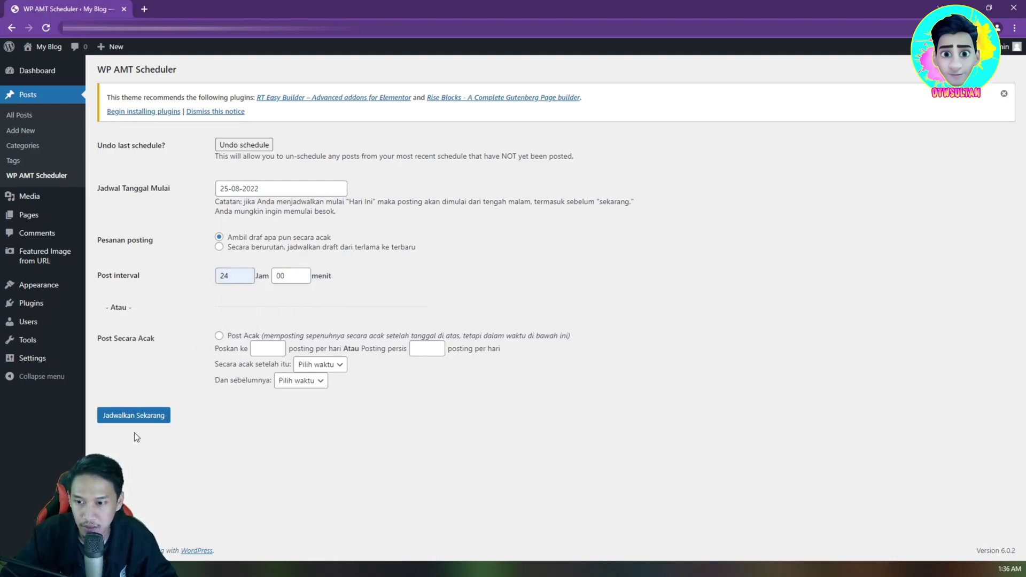
click(133, 415)
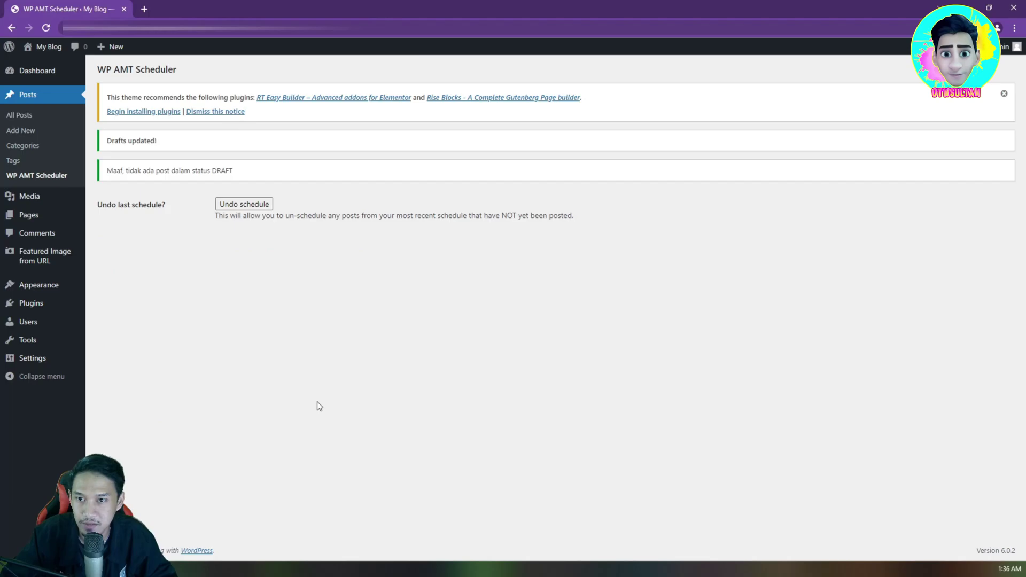
- Check the dates in the list of all posts and open the blog's front page in a new tab
click(46, 101)
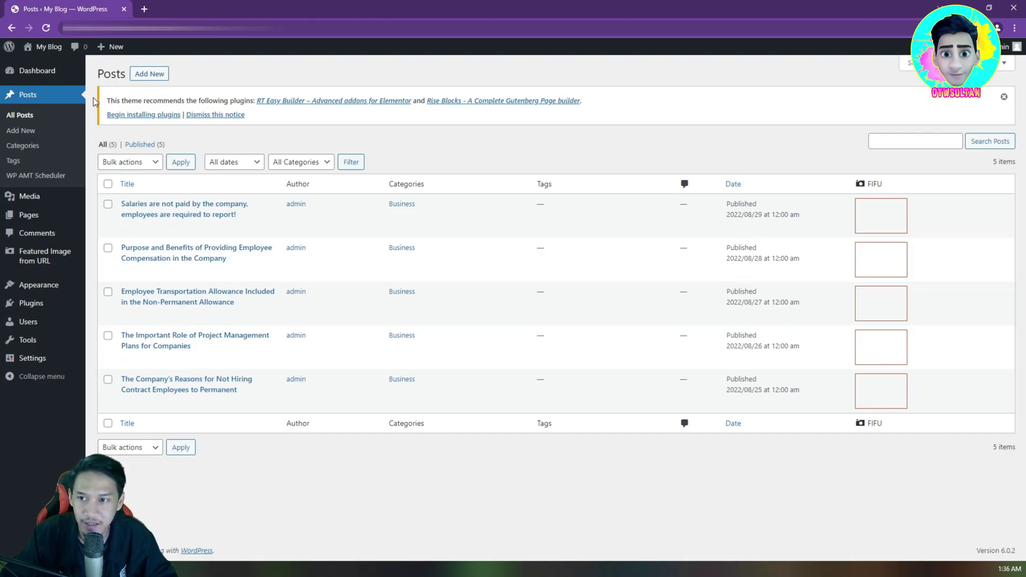
mouse_move(52, 52)
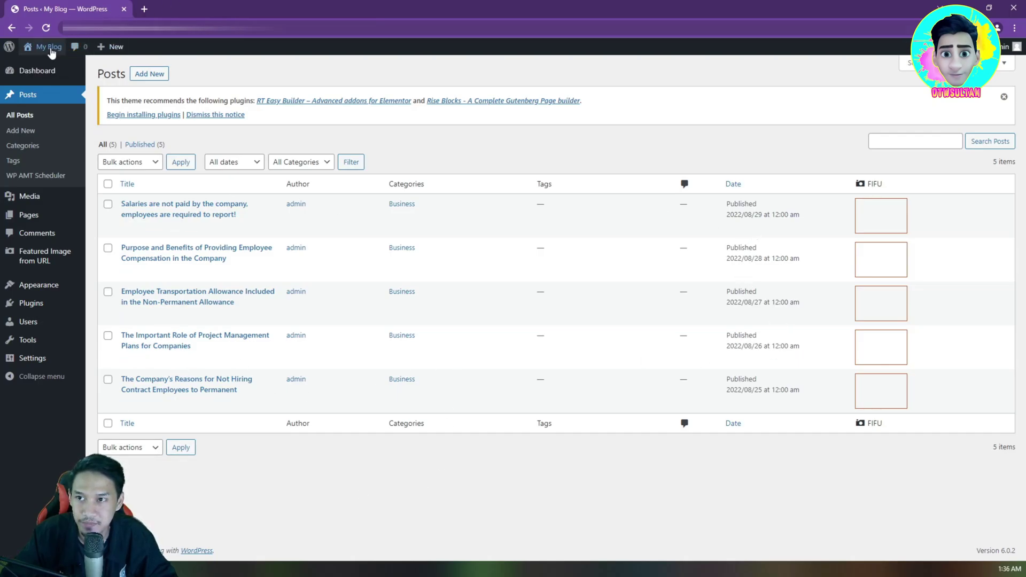
middle_click(37, 65)
click(166, 10)
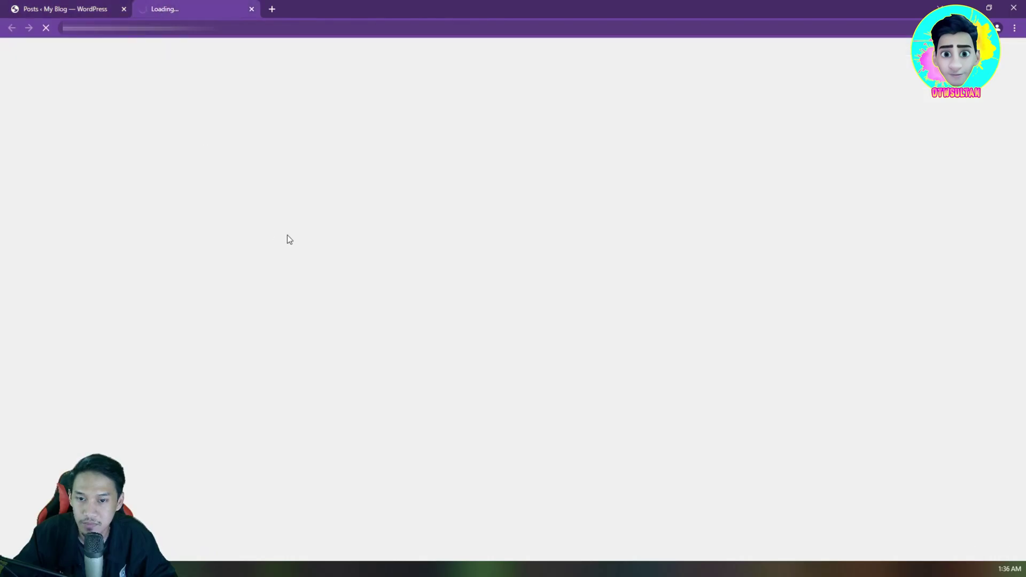
- Examine the publication dates of the posts on the blog's front page, and return to the admin posts list
scroll(338, 268, down, 3)
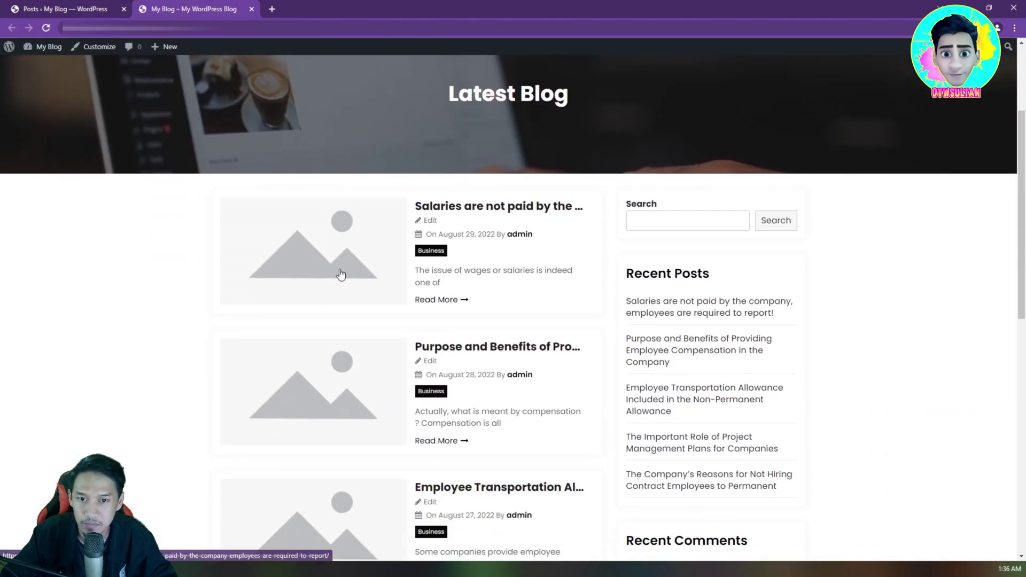
scroll(341, 273, down, 2)
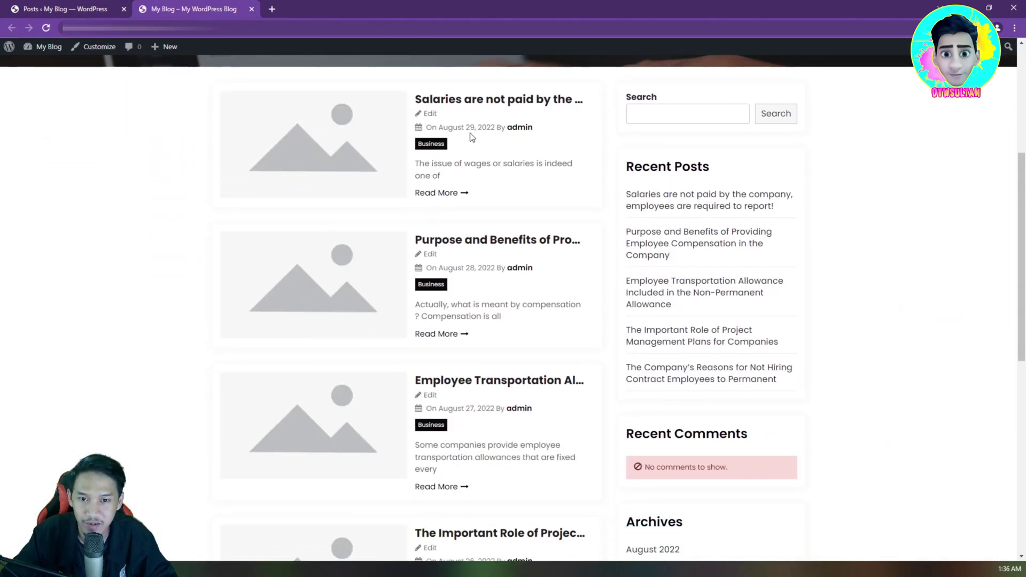
scroll(472, 137, down, 7)
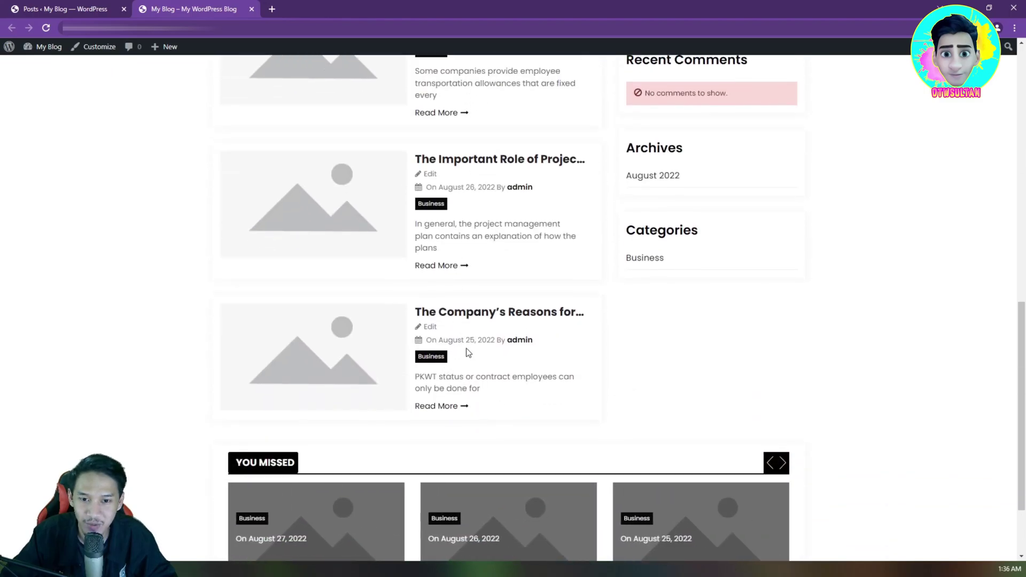
scroll(468, 351, up, 1)
scroll(461, 268, up, 1)
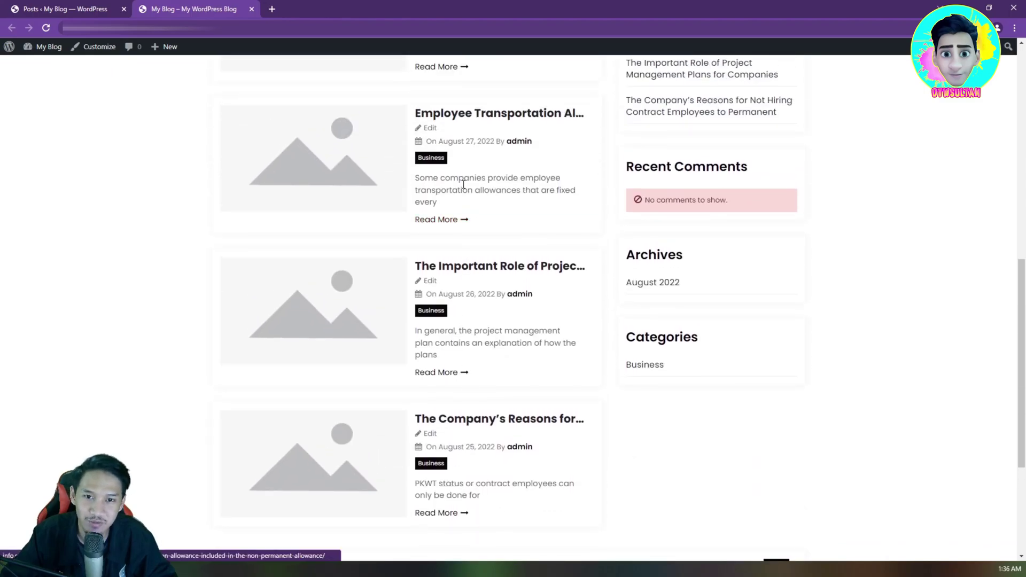
scroll(459, 160, up, 2)
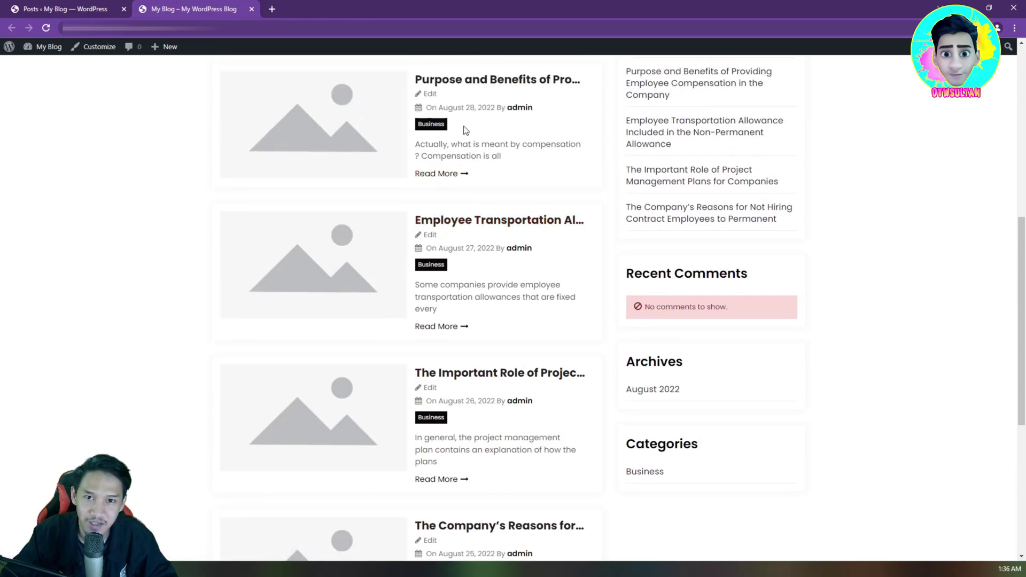
scroll(465, 128, up, 1)
scroll(466, 127, up, 3)
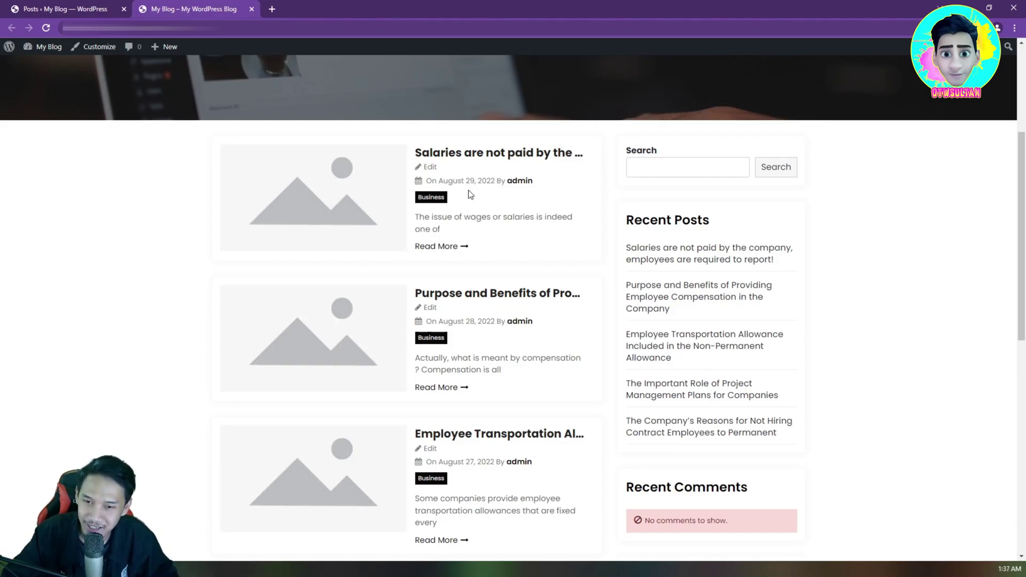
scroll(470, 194, down, 2)
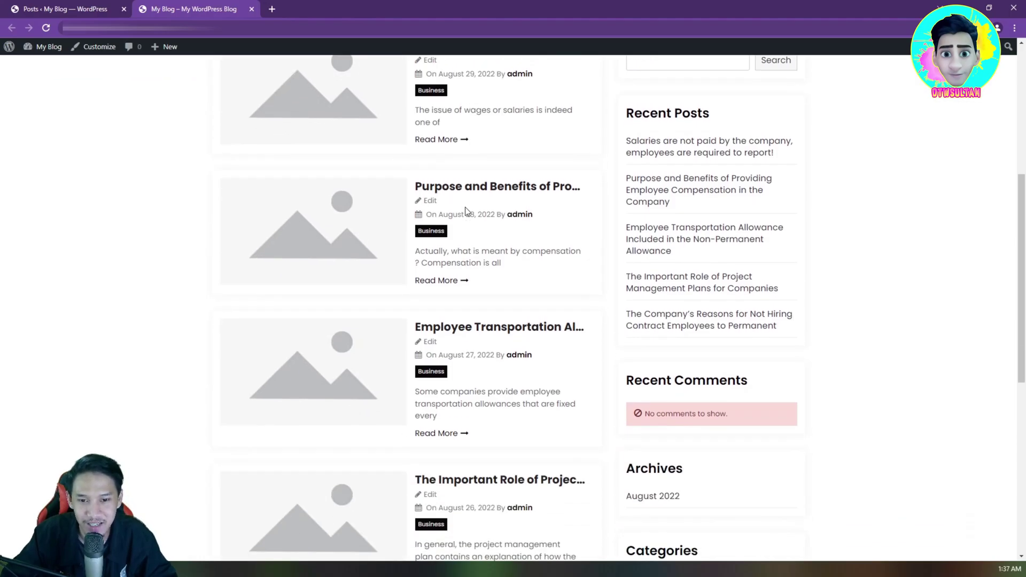
scroll(464, 206, up, 6)
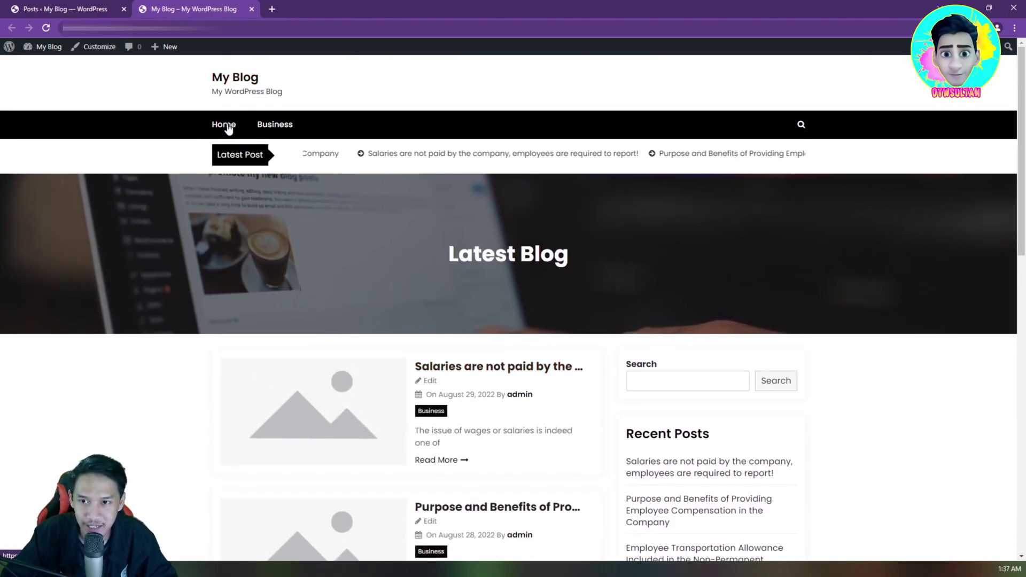
click(51, 6)
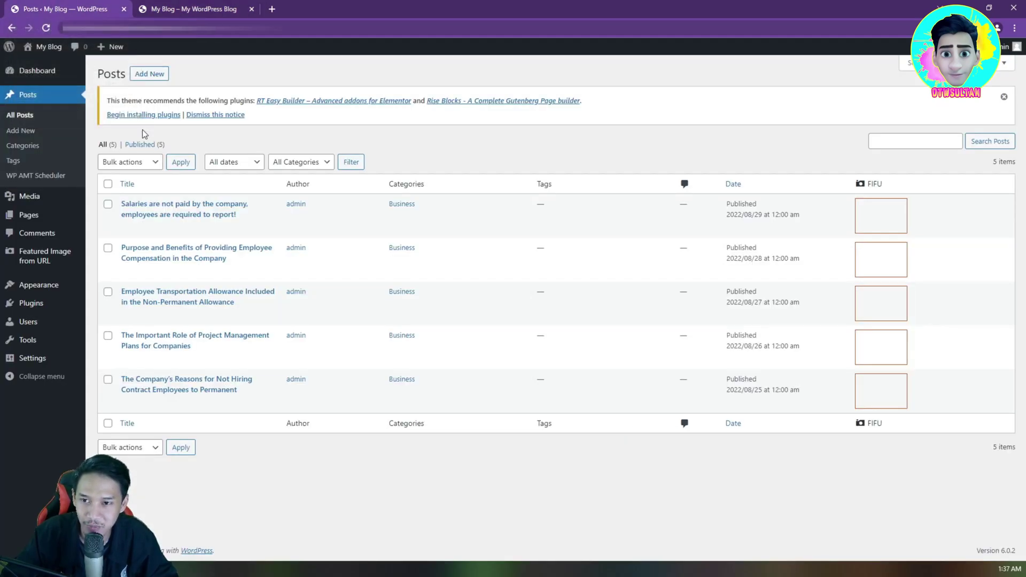